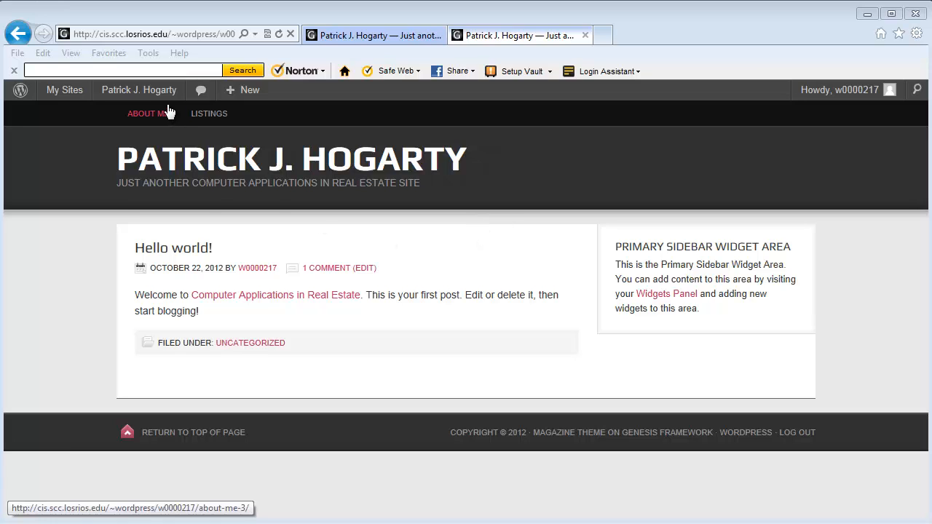
Open the Widgets settings page in the site's dashboard.
{"action": "mouse_move", "coordinate": [146, 94]}
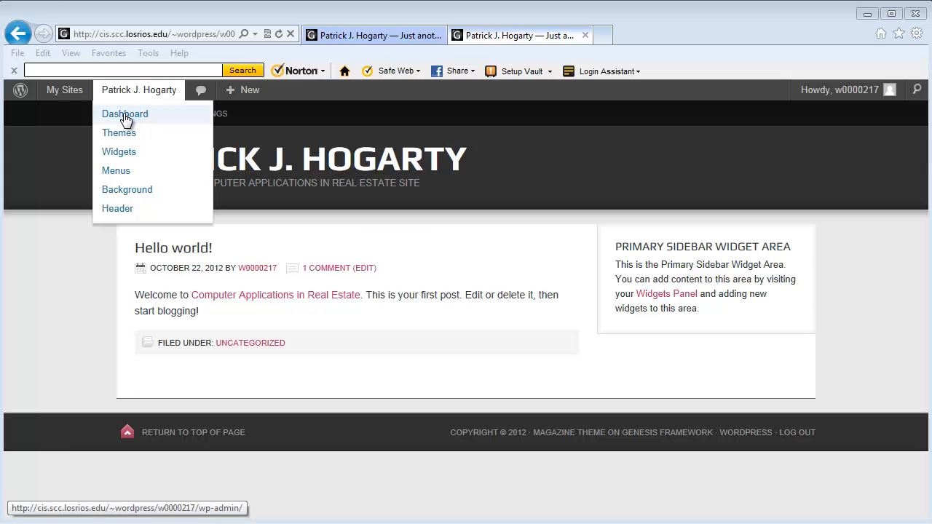
{"action": "left_click", "coordinate": [124, 115]}
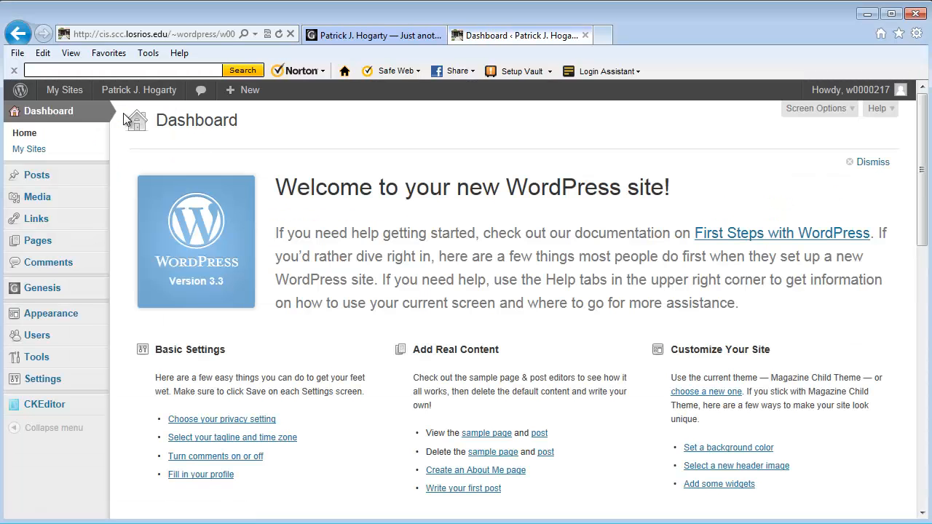
{"action": "mouse_move", "coordinate": [56, 313]}
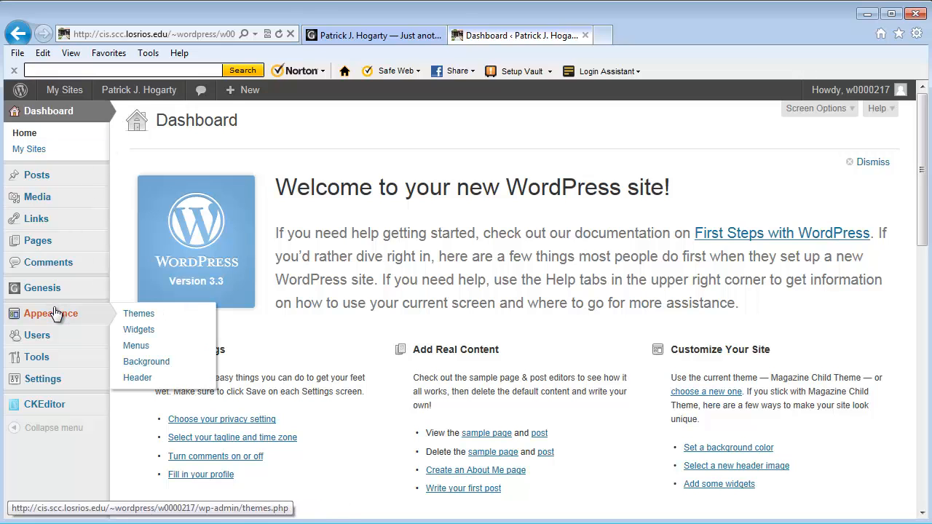
{"action": "left_click", "coordinate": [136, 329]}
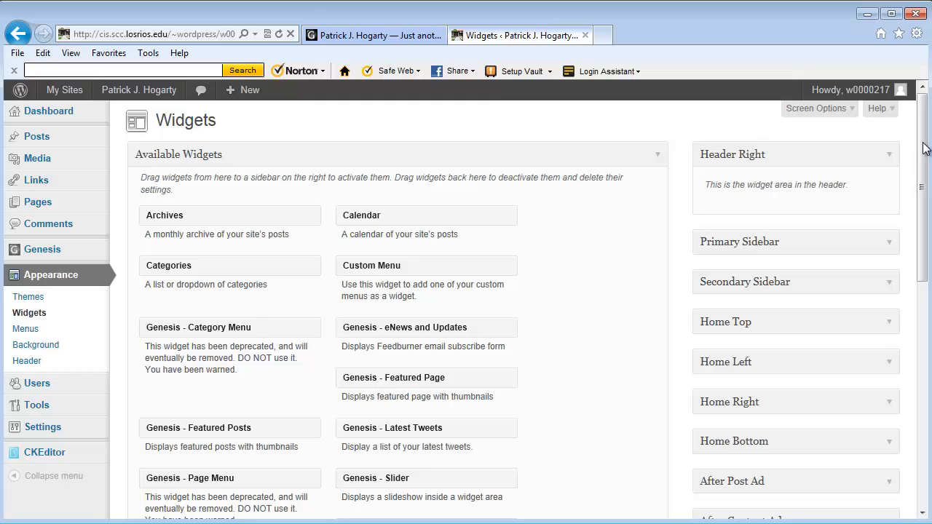
Expand the Primary Sidebar widget area and add the Social Profiles widget to it.
{"action": "mouse_move", "coordinate": [923, 147]}
{"action": "left_mouse_down"}
{"action": "mouse_move", "coordinate": [928, 355]}
{"action": "mouse_move", "coordinate": [910, 138]}
{"action": "left_mouse_up"}
{"action": "left_click_drag", "start_coordinate": [922, 187], "coordinate": [919, 157]}
{"action": "mouse_move", "coordinate": [925, 210]}
{"action": "left_mouse_down"}
{"action": "mouse_move", "coordinate": [923, 248]}
{"action": "mouse_move", "coordinate": [918, 200]}
{"action": "left_mouse_up"}
{"action": "left_click", "coordinate": [890, 245]}
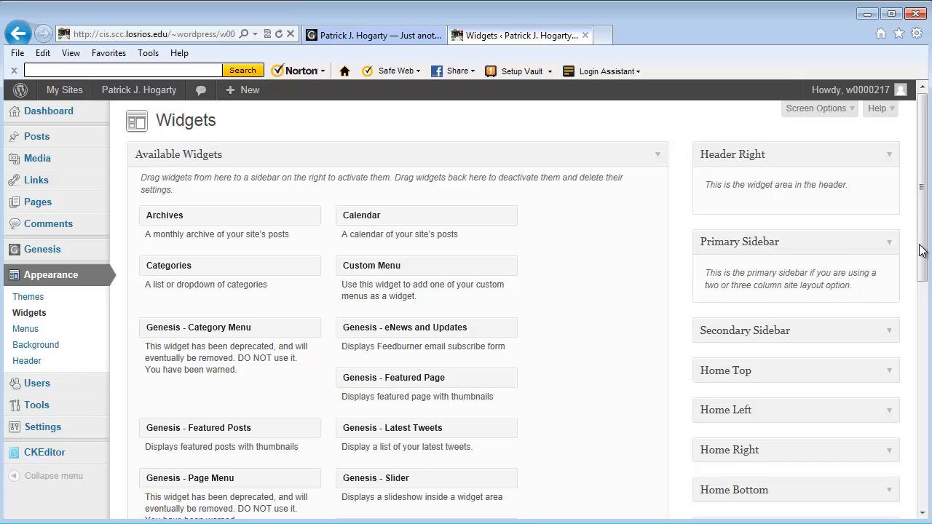
{"action": "left_click_drag", "start_coordinate": [921, 252], "coordinate": [910, 416]}
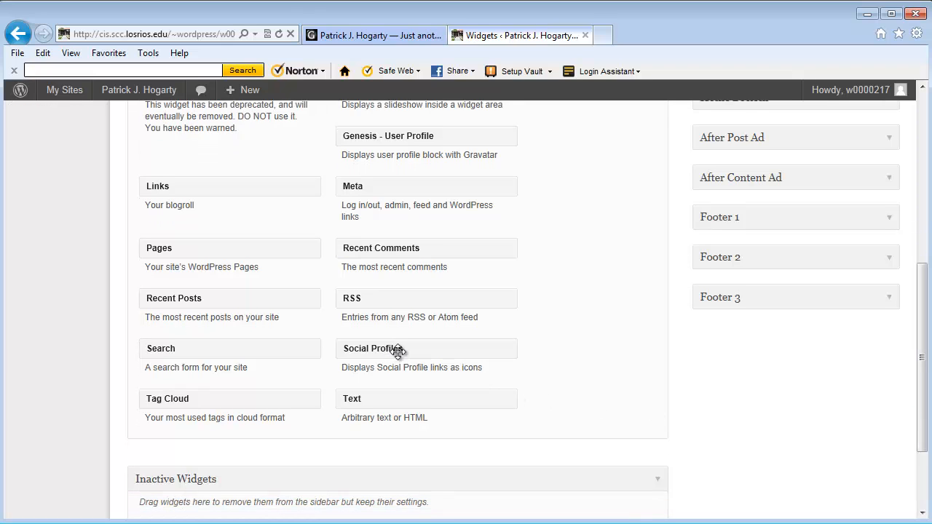
{"action": "left_click_drag", "start_coordinate": [393, 352], "coordinate": [762, 255]}
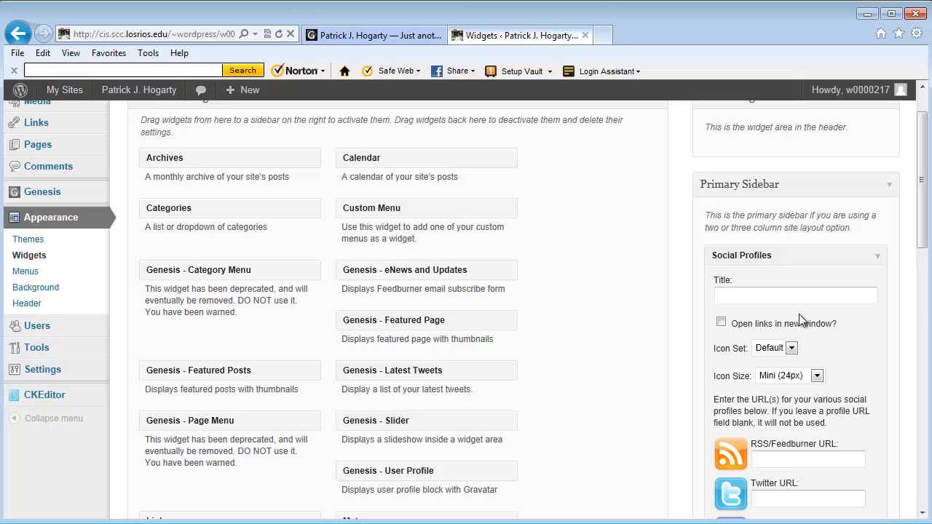
Title the Social Profiles widget "My Social Media" and enable opening its links in a new window.
{"action": "left_click", "coordinate": [748, 297]}
{"action": "type", "text": "My Social Media"}
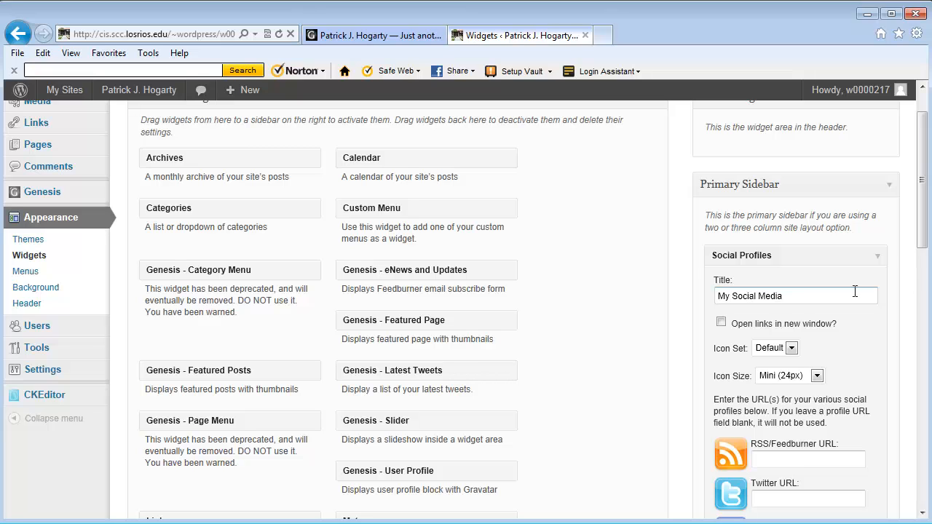
{"action": "left_click", "coordinate": [792, 322]}
{"action": "left_click", "coordinate": [721, 324]}
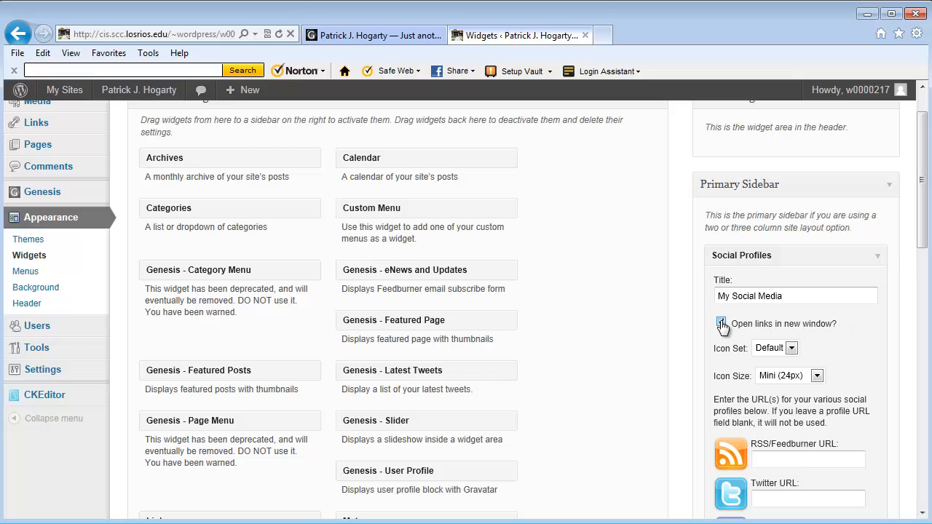
Choose the Default icon set and the Small (32px) icon size for the Social Profiles widget.
{"action": "left_click_drag", "start_coordinate": [921, 233], "coordinate": [921, 258]}
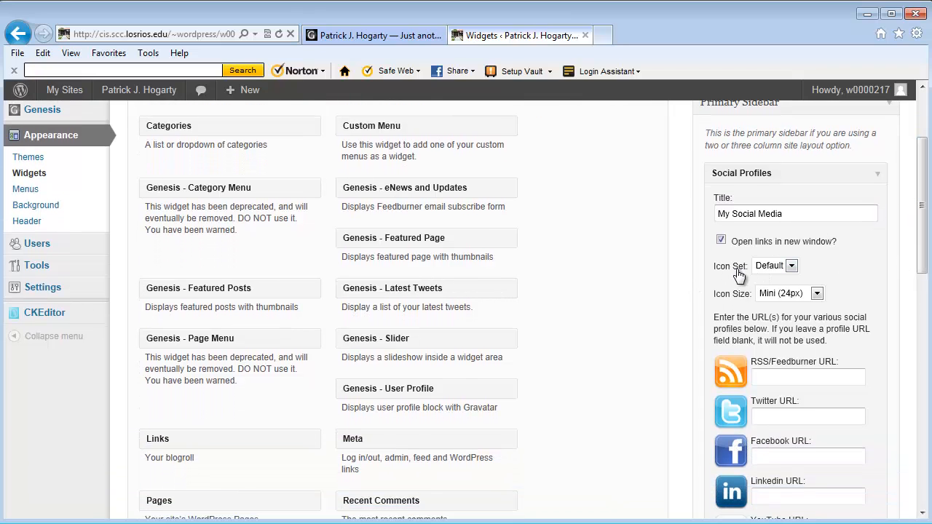
{"action": "left_click", "coordinate": [794, 268]}
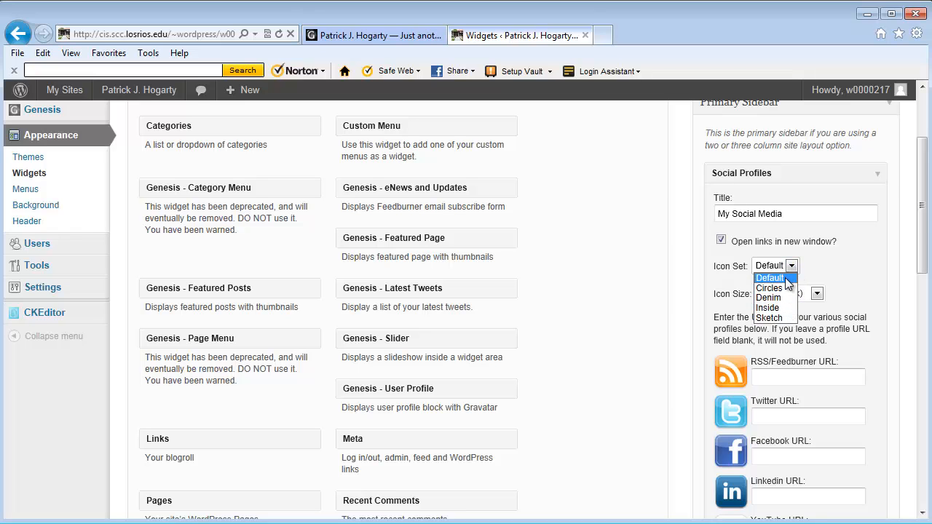
{"action": "left_click", "coordinate": [785, 279]}
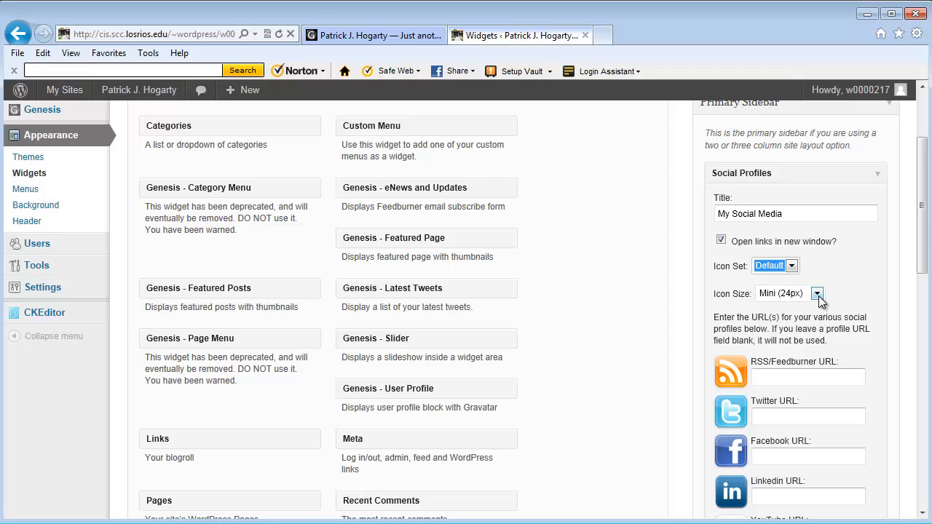
{"action": "left_click", "coordinate": [818, 295]}
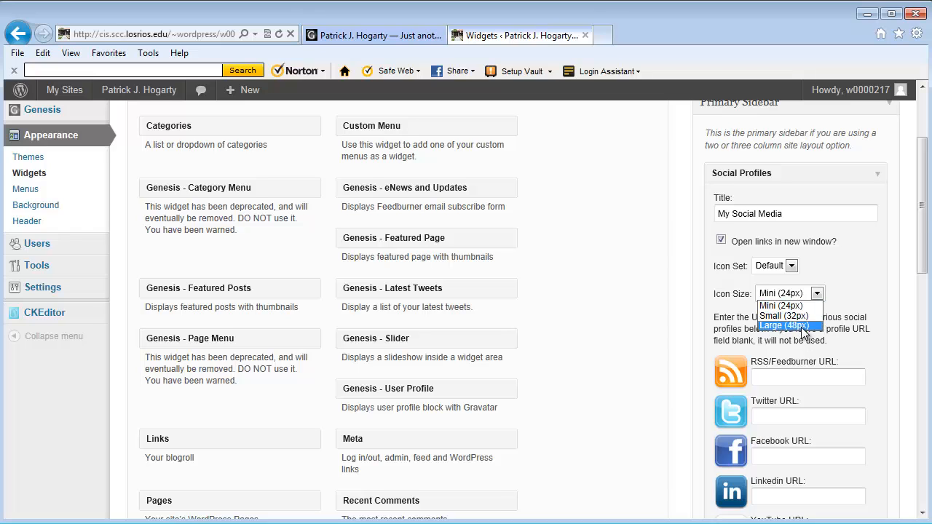
{"action": "left_click", "coordinate": [803, 316]}
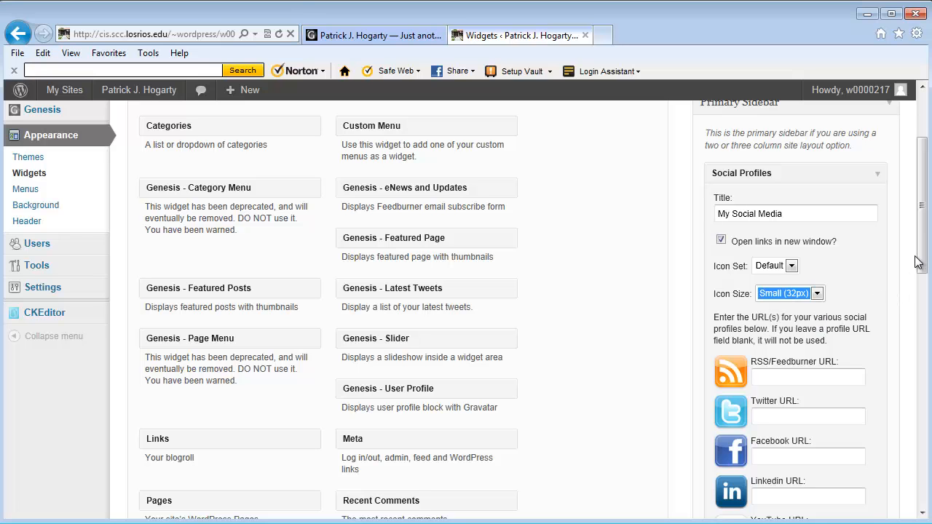
{"action": "left_click_drag", "start_coordinate": [923, 255], "coordinate": [916, 300]}
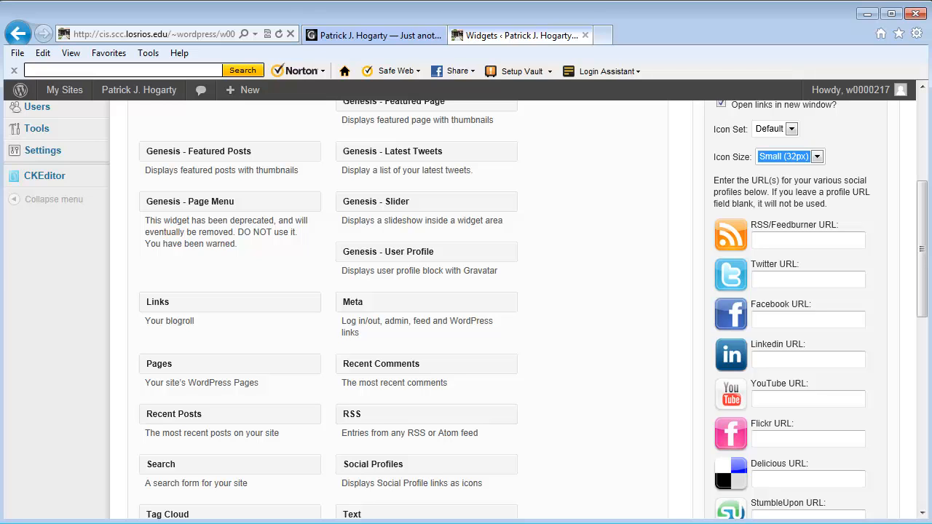
{"action": "key", "text": "alt+Tab"}
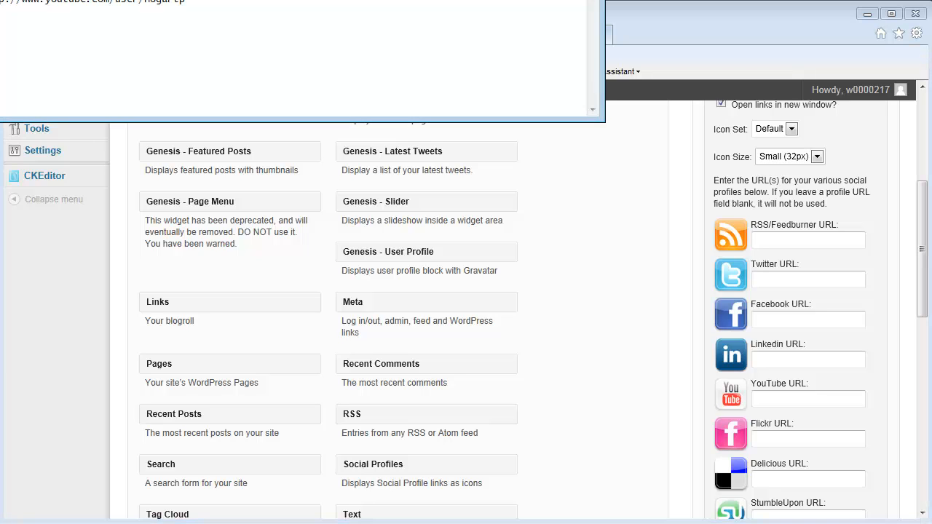
{"action": "left_click_drag", "start_coordinate": [113, 0], "coordinate": [113, 9]}
{"action": "left_click_drag", "start_coordinate": [210, 0], "coordinate": [238, 64]}
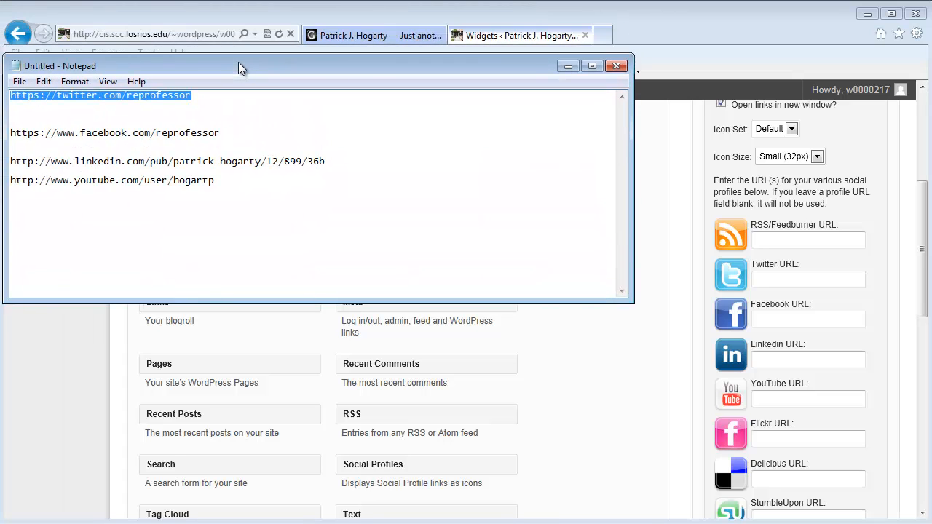
{"action": "right_click", "coordinate": [38, 99]}
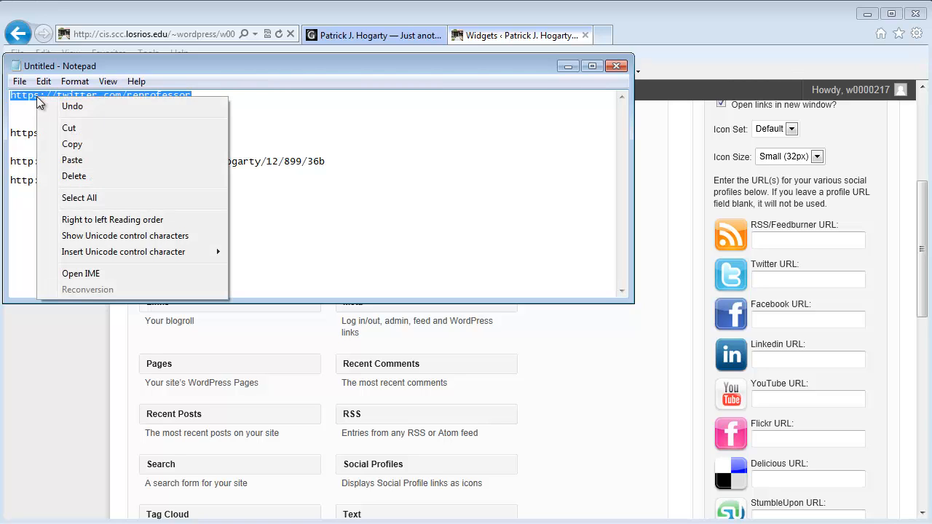
{"action": "left_click", "coordinate": [81, 144]}
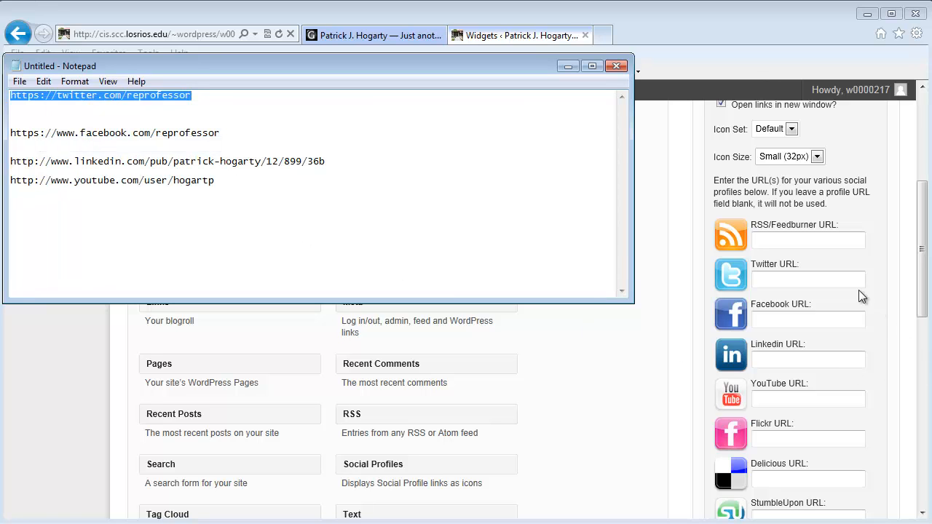
{"action": "left_click", "coordinate": [772, 277]}
{"action": "right_click", "coordinate": [771, 277]}
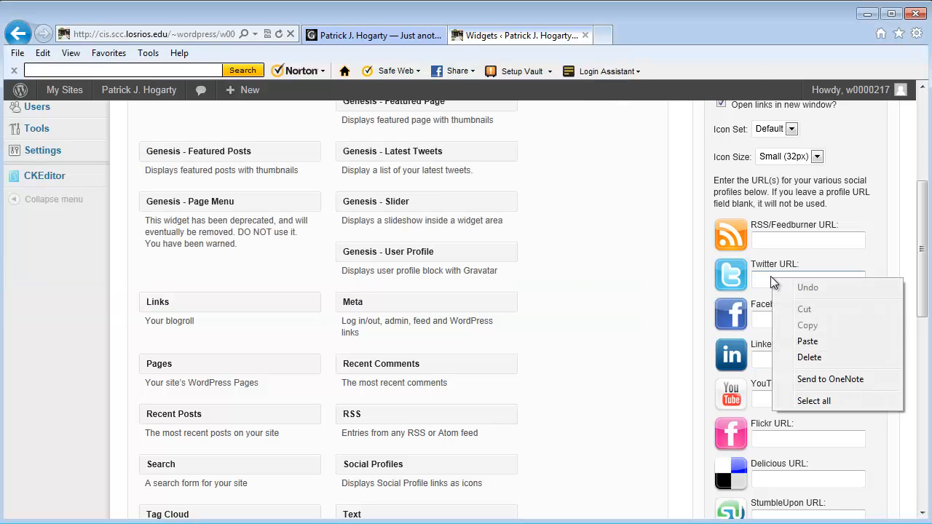
{"action": "left_click", "coordinate": [807, 341]}
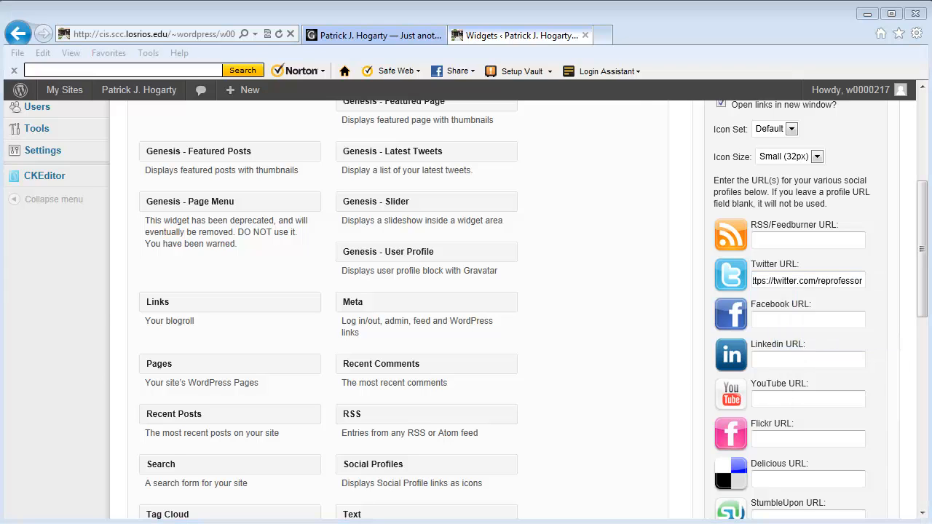
{"action": "key", "text": "alt+Tab"}
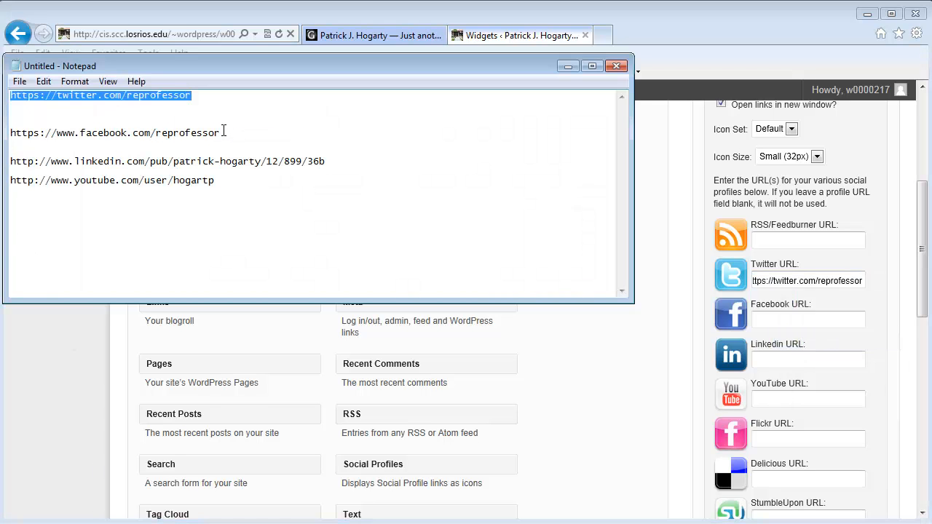
{"action": "left_click_drag", "start_coordinate": [222, 132], "coordinate": [10, 134]}
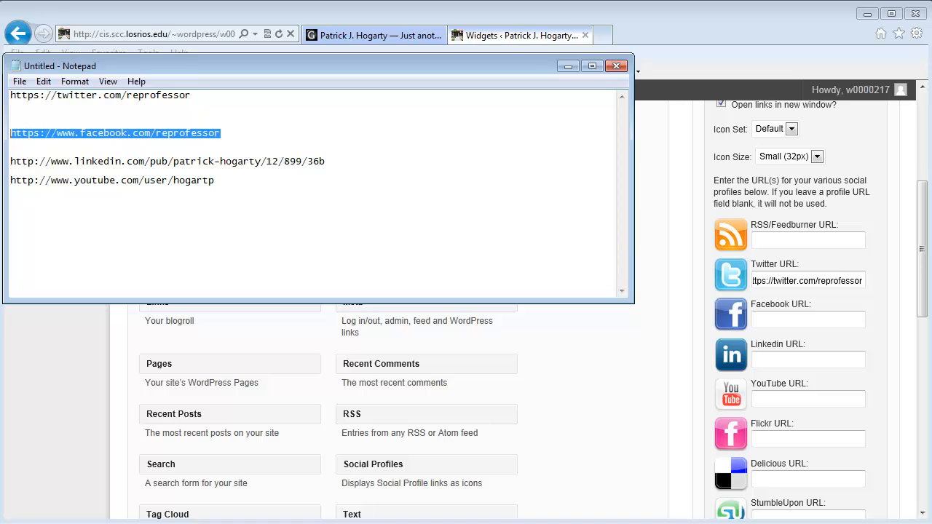
{"action": "right_click", "coordinate": [48, 140]}
{"action": "left_click", "coordinate": [83, 184]}
{"action": "left_click", "coordinate": [757, 318]}
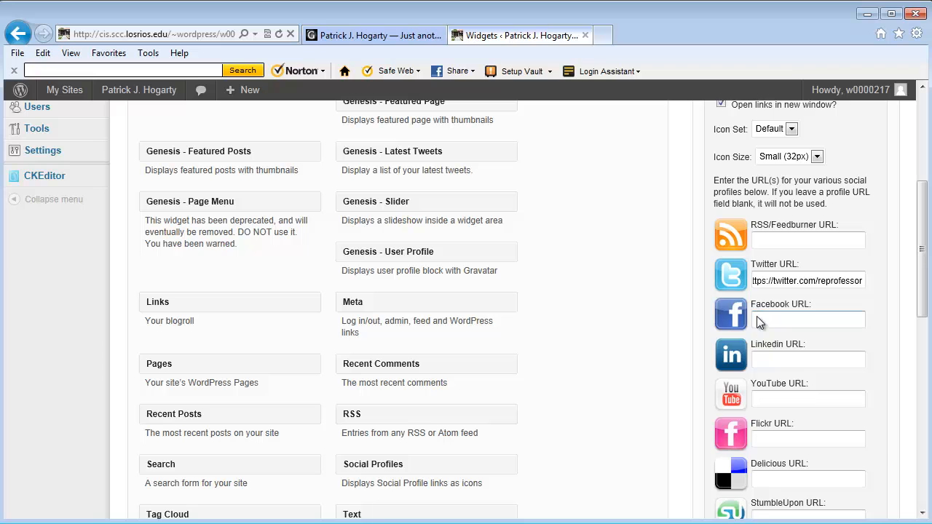
{"action": "right_click", "coordinate": [758, 321]}
{"action": "left_click", "coordinate": [789, 378]}
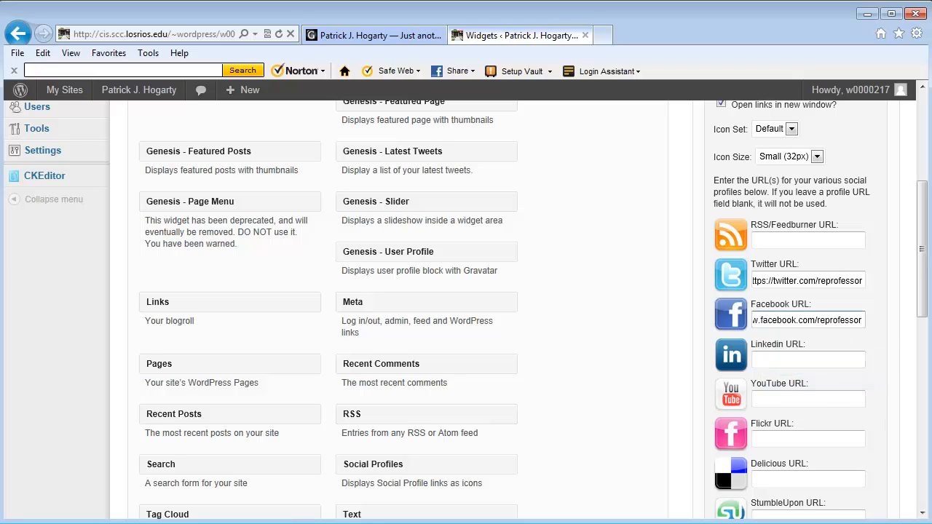
Copy the LinkedIn profile link from Notepad into the widget's Linkedin URL field.
{"action": "left_click", "coordinate": [121, 523]}
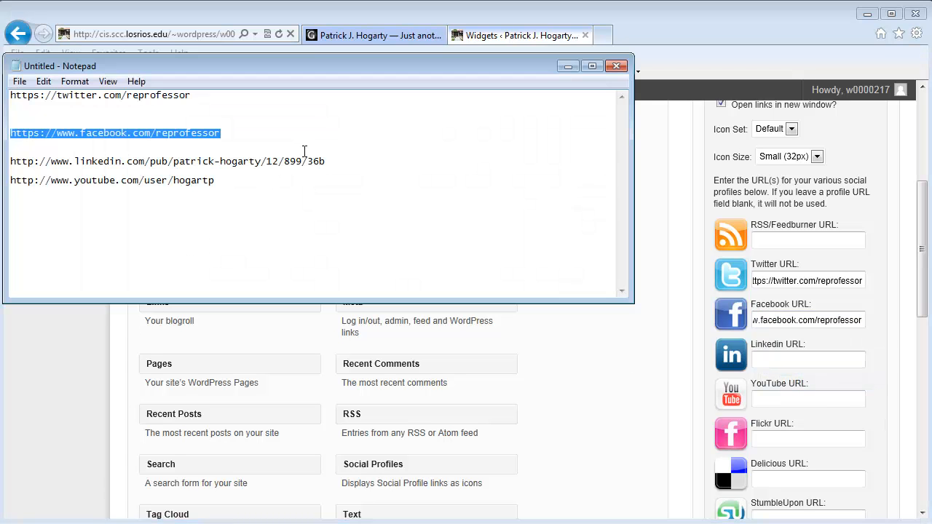
{"action": "left_click_drag", "start_coordinate": [326, 161], "coordinate": [1, 162]}
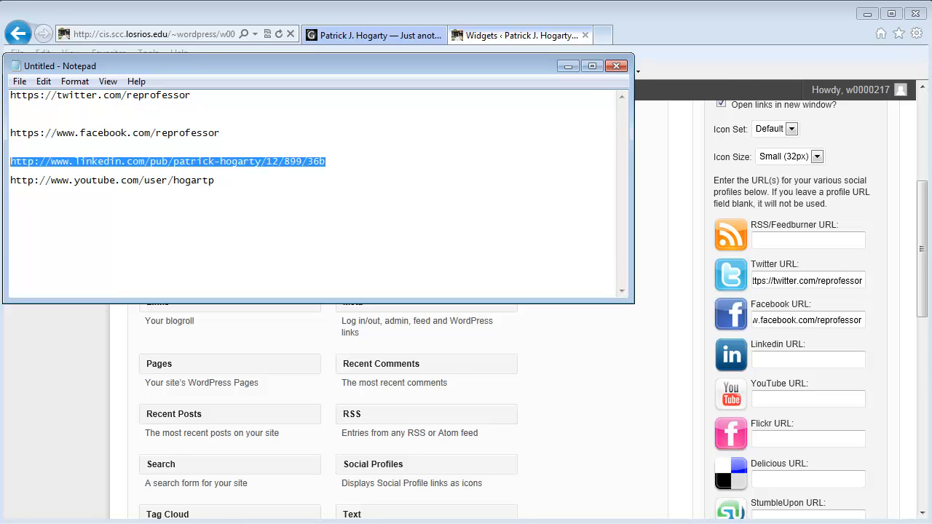
{"action": "right_click", "coordinate": [111, 162]}
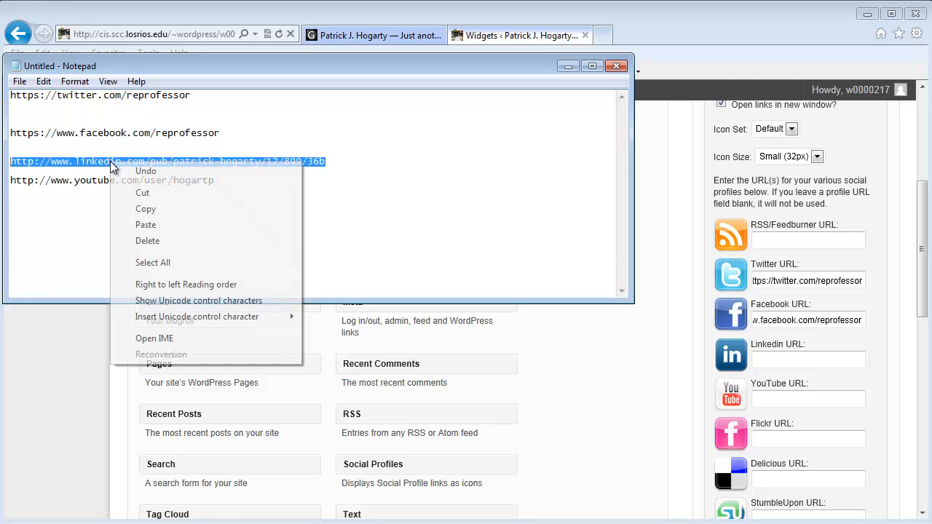
{"action": "left_click", "coordinate": [145, 210]}
{"action": "left_click", "coordinate": [771, 358]}
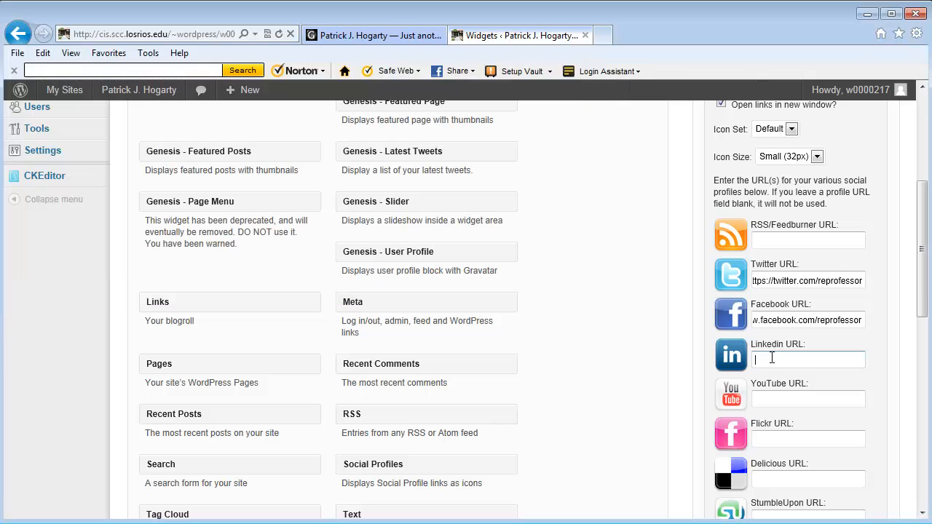
{"action": "right_click", "coordinate": [773, 360]}
{"action": "left_click", "coordinate": [807, 417]}
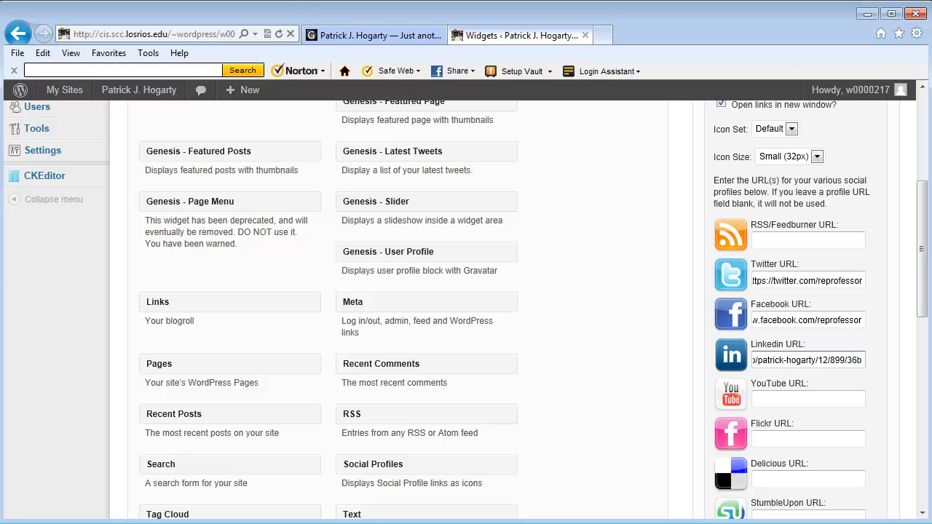
Copy the YouTube user page link from Notepad into the widget's YouTube URL field.
{"action": "key", "text": "alt+Tab"}
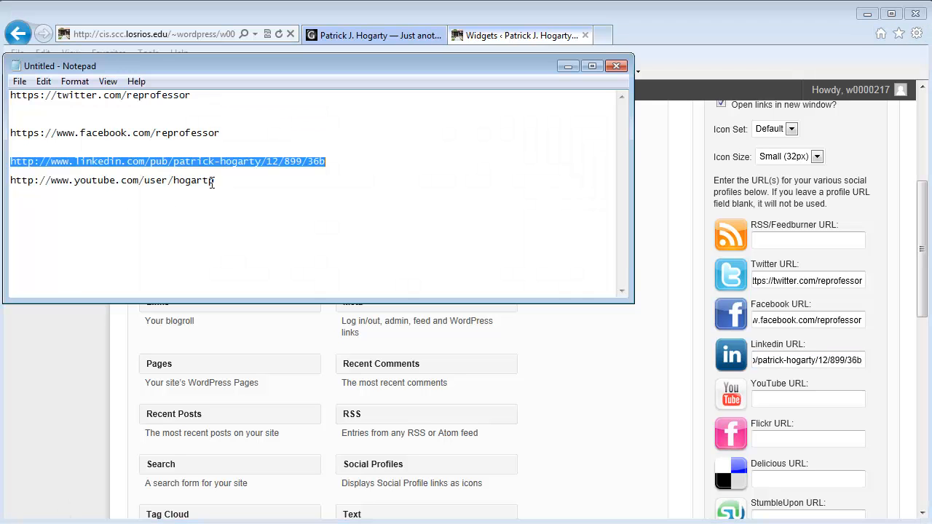
{"action": "left_click", "coordinate": [215, 182]}
{"action": "left_click", "coordinate": [5, 182], "text": "shift"}
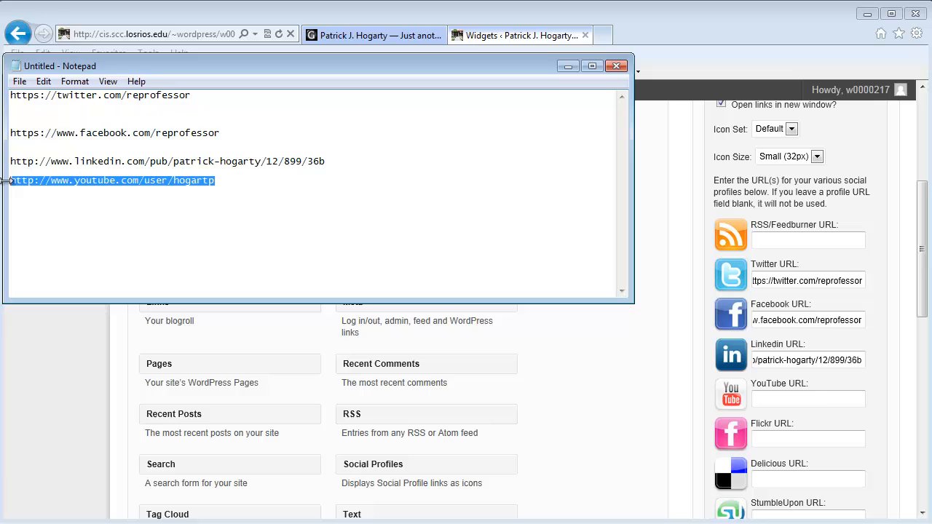
{"action": "right_click", "coordinate": [61, 183]}
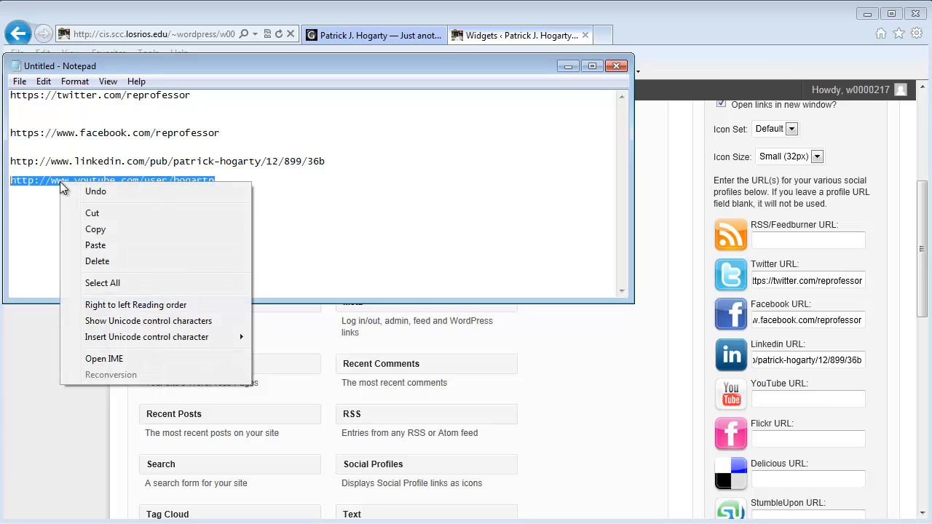
{"action": "left_click", "coordinate": [94, 230]}
{"action": "left_click", "coordinate": [772, 397]}
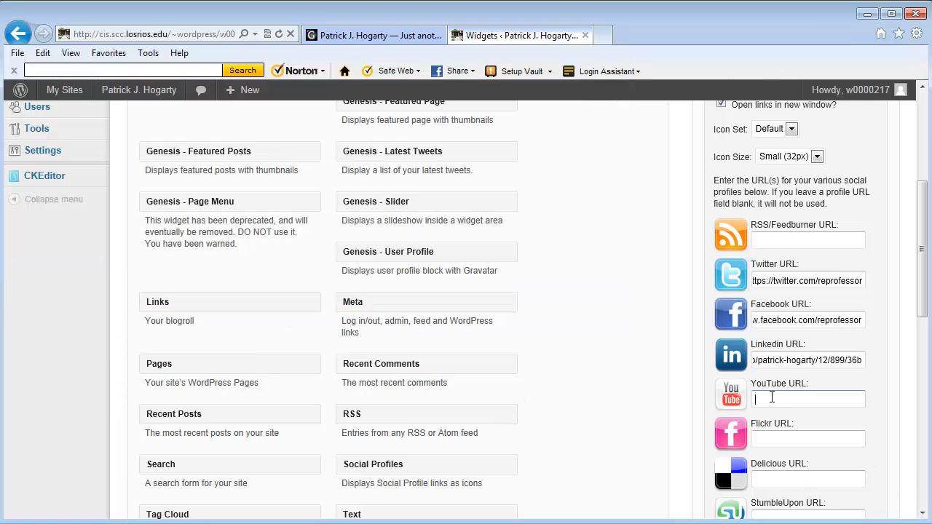
{"action": "right_click", "coordinate": [771, 398]}
{"action": "left_click", "coordinate": [809, 462]}
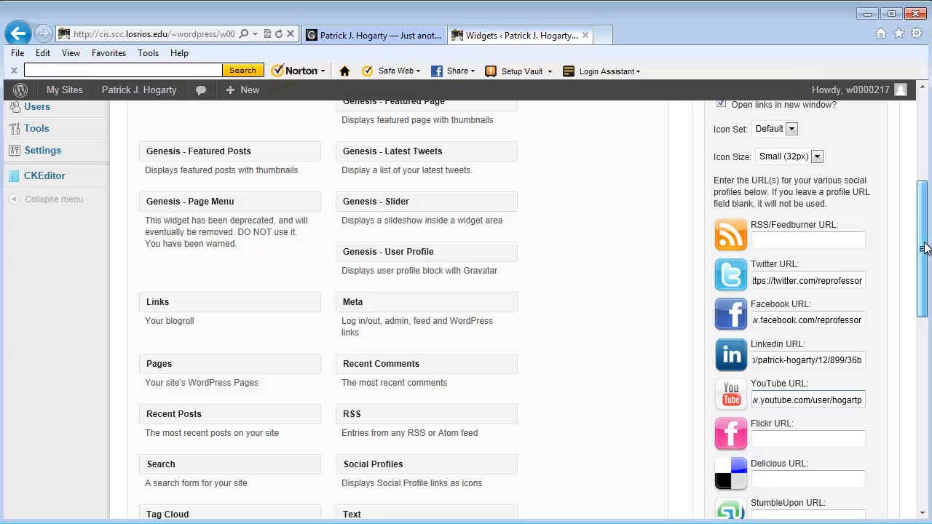
Save the Social Profiles widget with its four social media links.
{"action": "left_click_drag", "start_coordinate": [923, 248], "coordinate": [923, 301]}
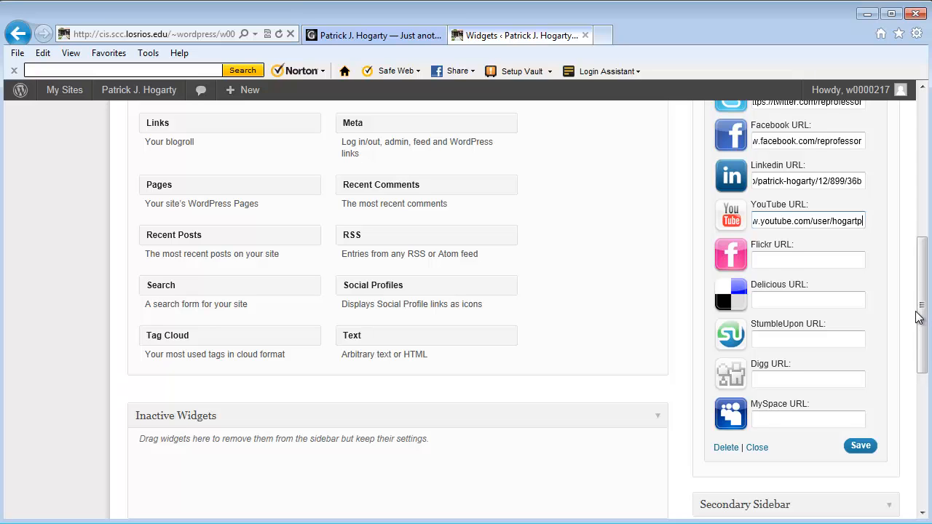
{"action": "left_click_drag", "start_coordinate": [925, 314], "coordinate": [926, 335]}
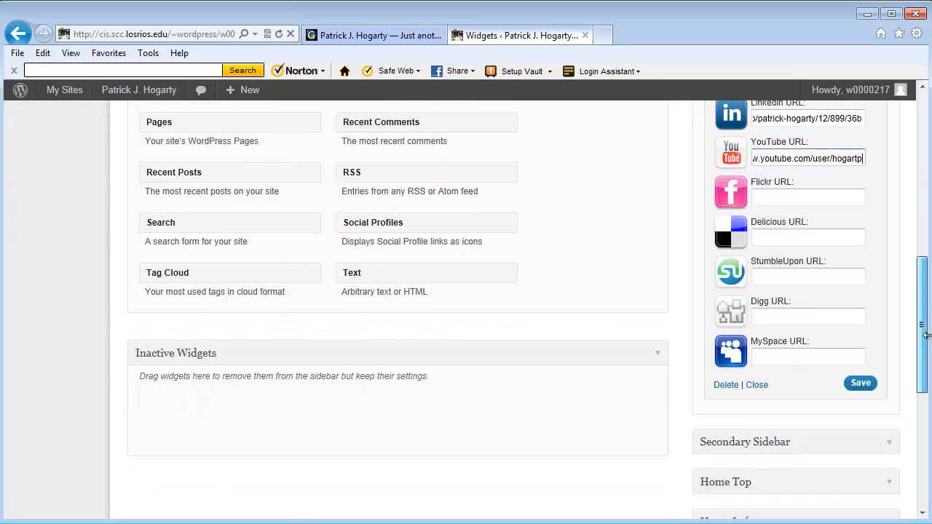
{"action": "left_click", "coordinate": [861, 385]}
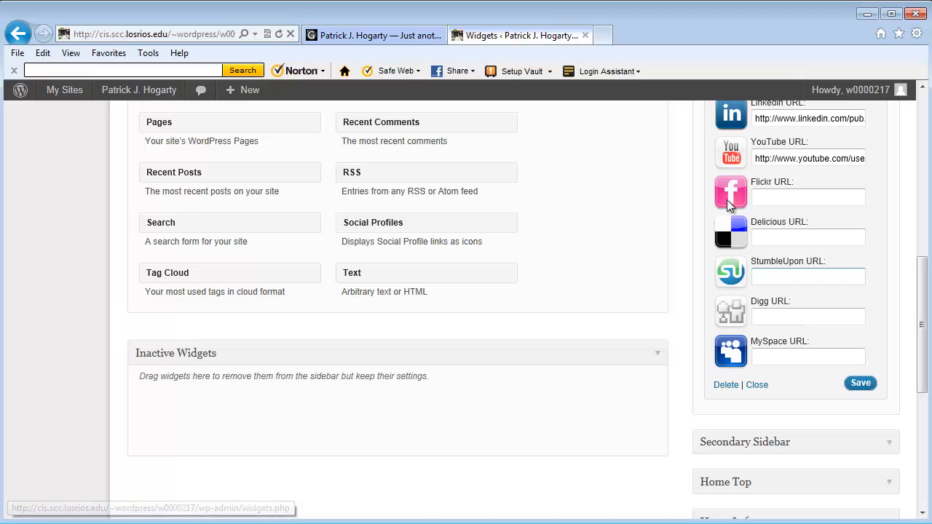
Visit the live site to check the My Social Media widget in the sidebar.
{"action": "left_click_drag", "start_coordinate": [925, 316], "coordinate": [826, 125]}
{"action": "mouse_move", "coordinate": [140, 93]}
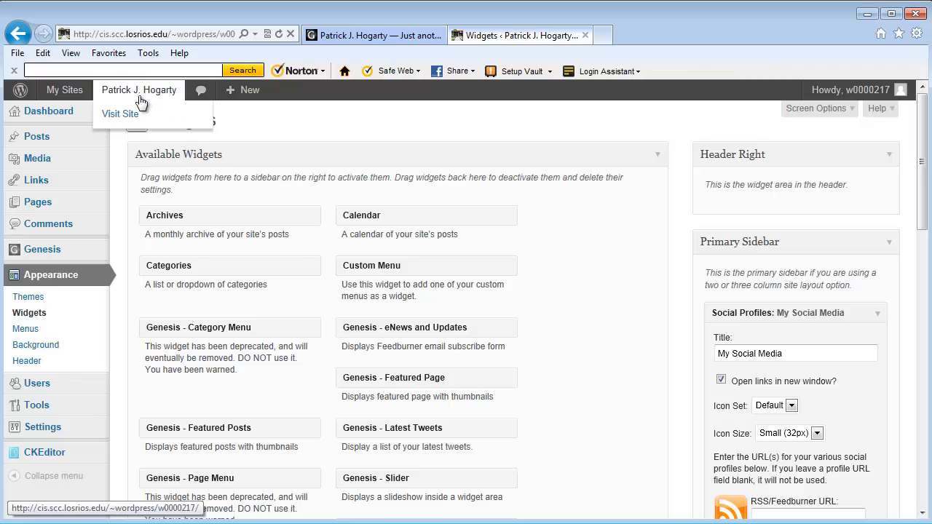
{"action": "left_click", "coordinate": [127, 117]}
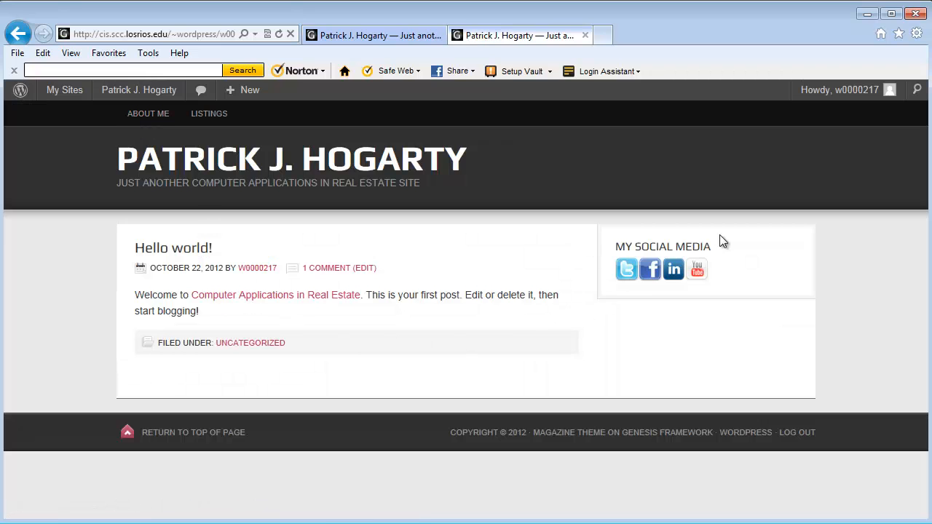
Test the sidebar's Twitter icon by opening the linked profile, and close only that page.
{"action": "left_click", "coordinate": [627, 273]}
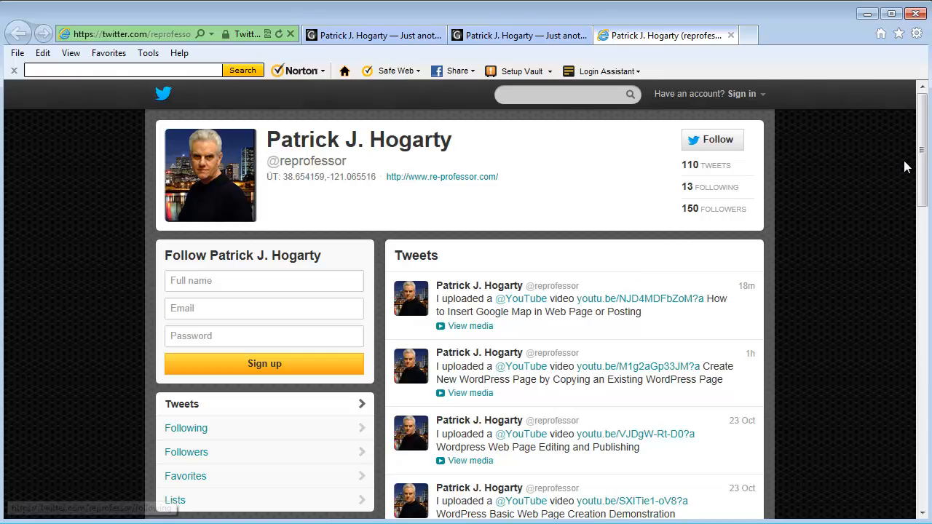
{"action": "left_click_drag", "start_coordinate": [924, 172], "coordinate": [894, 122]}
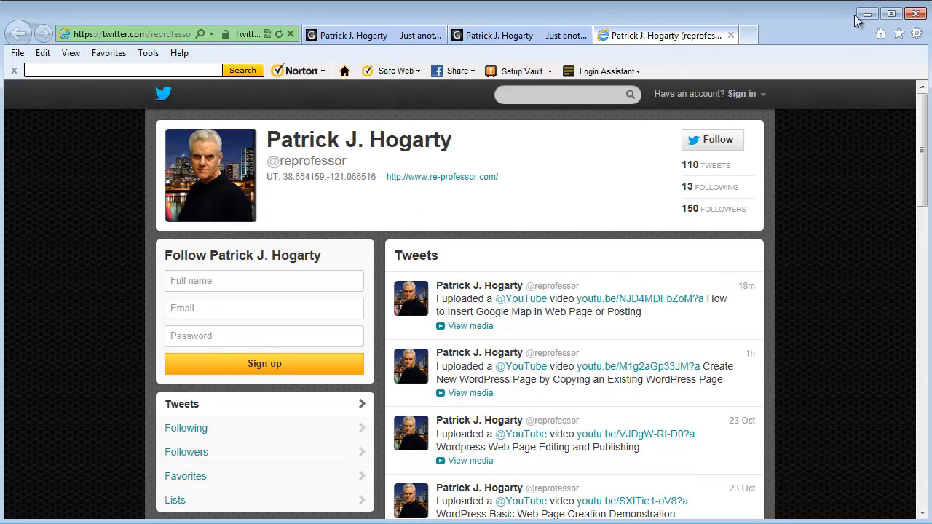
{"action": "left_click", "coordinate": [914, 14]}
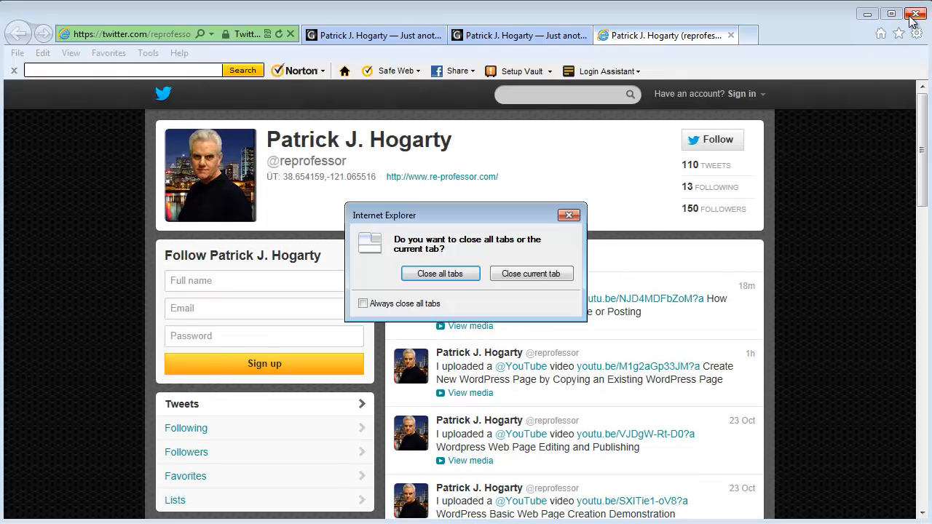
{"action": "left_click", "coordinate": [553, 275]}
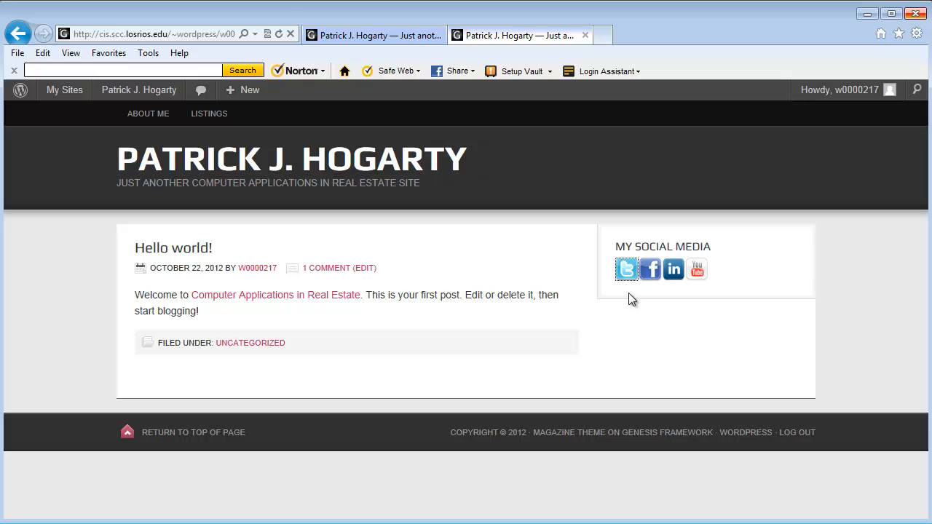
Test the sidebar's Facebook icon, dismiss the sign-up overlay to view the profile, and close only that page.
{"action": "left_click", "coordinate": [651, 270]}
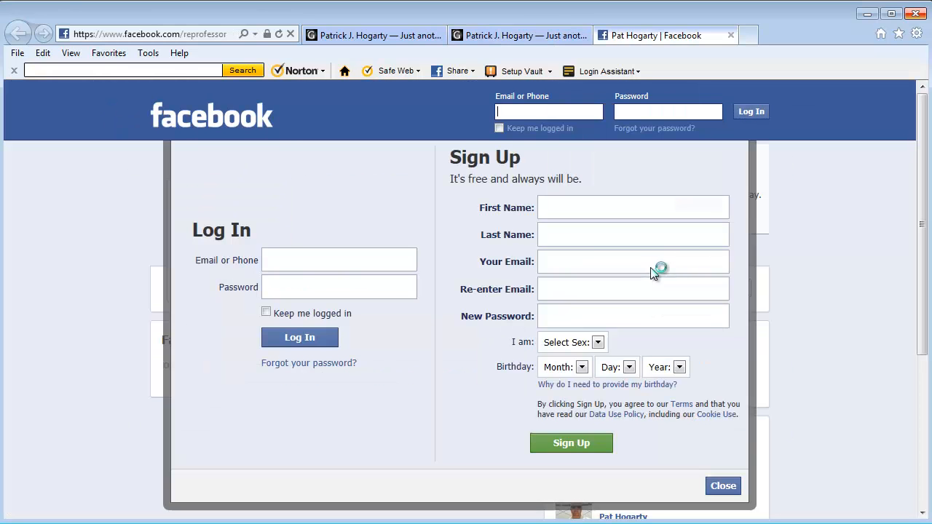
{"action": "left_click_drag", "start_coordinate": [922, 162], "coordinate": [910, 196]}
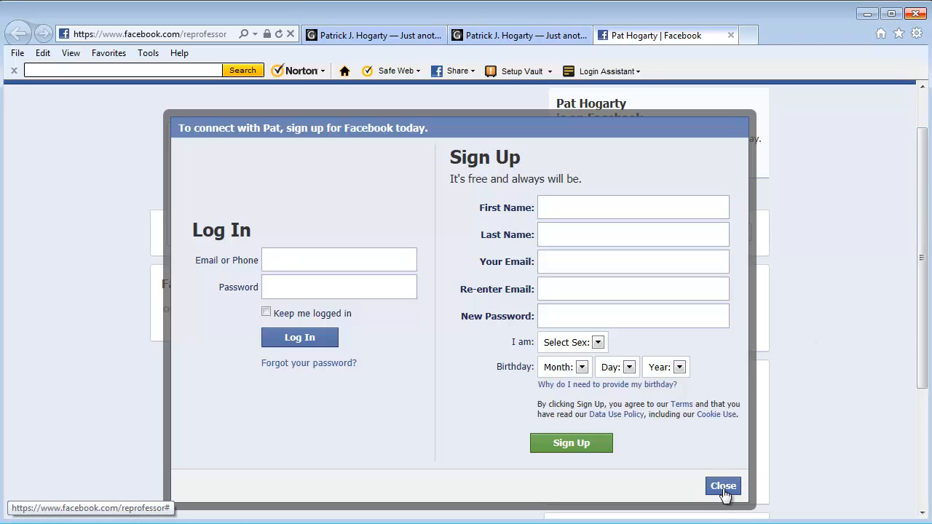
{"action": "left_click", "coordinate": [724, 489]}
{"action": "left_click_drag", "start_coordinate": [927, 323], "coordinate": [924, 299]}
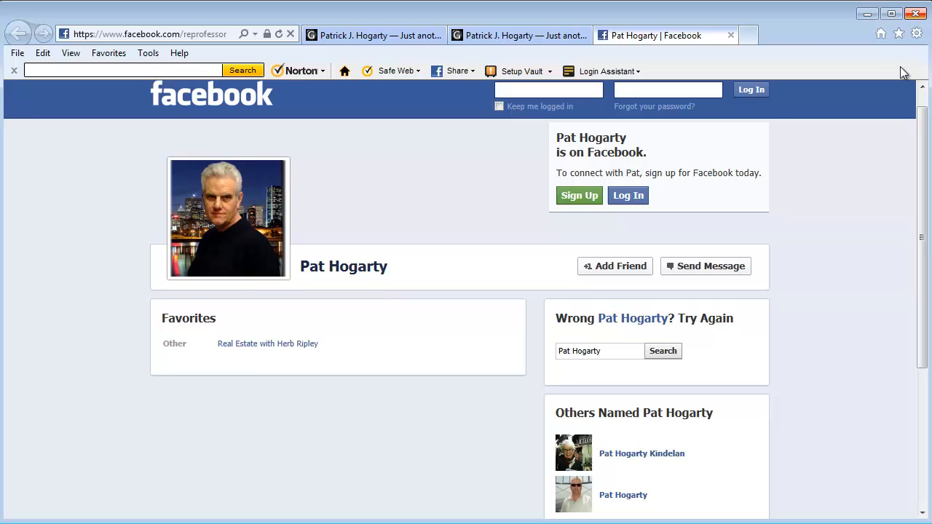
{"action": "left_click", "coordinate": [916, 15]}
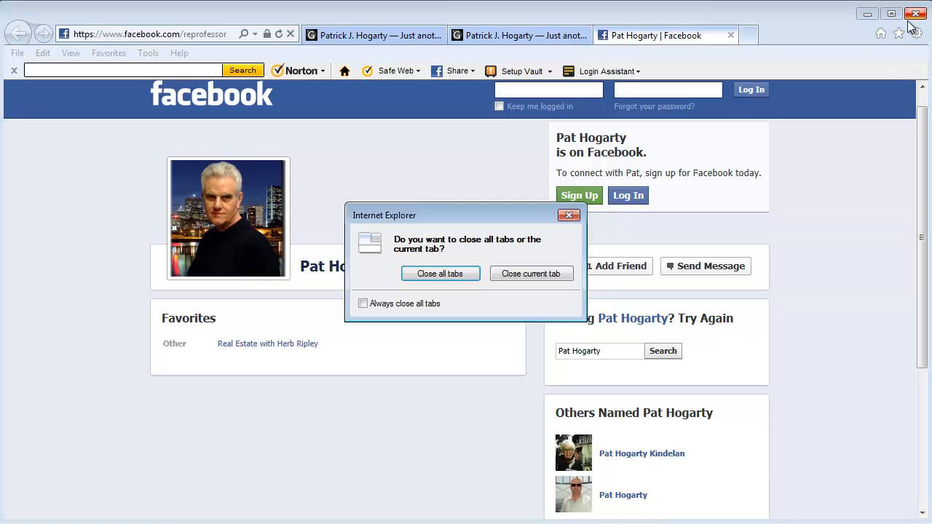
{"action": "left_click", "coordinate": [533, 273]}
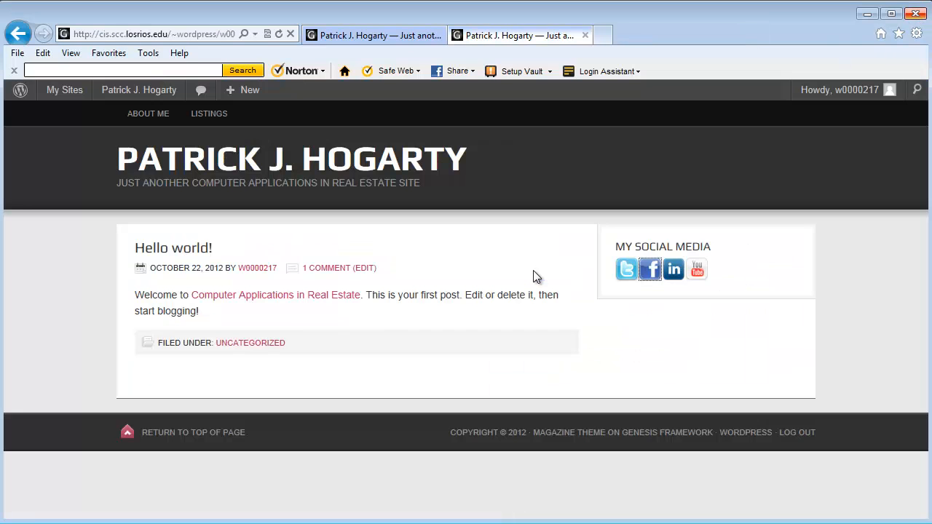
Test the sidebar's LinkedIn icon by viewing the linked profile, and close that page.
{"action": "left_click", "coordinate": [674, 272]}
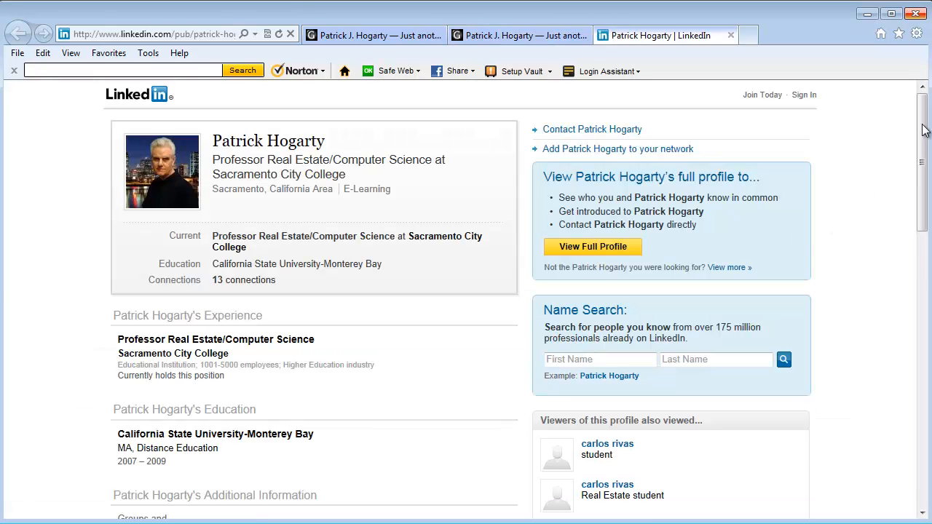
{"action": "left_click_drag", "start_coordinate": [924, 130], "coordinate": [901, 108]}
{"action": "left_click", "coordinate": [731, 35]}
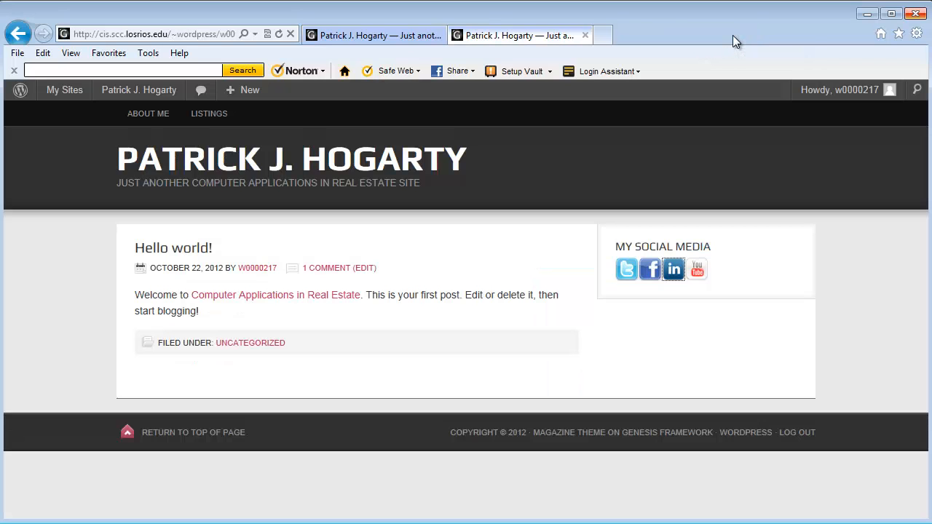
Test the sidebar's YouTube icon and look through the first page of the channel's uploaded videos.
{"action": "left_click", "coordinate": [697, 271]}
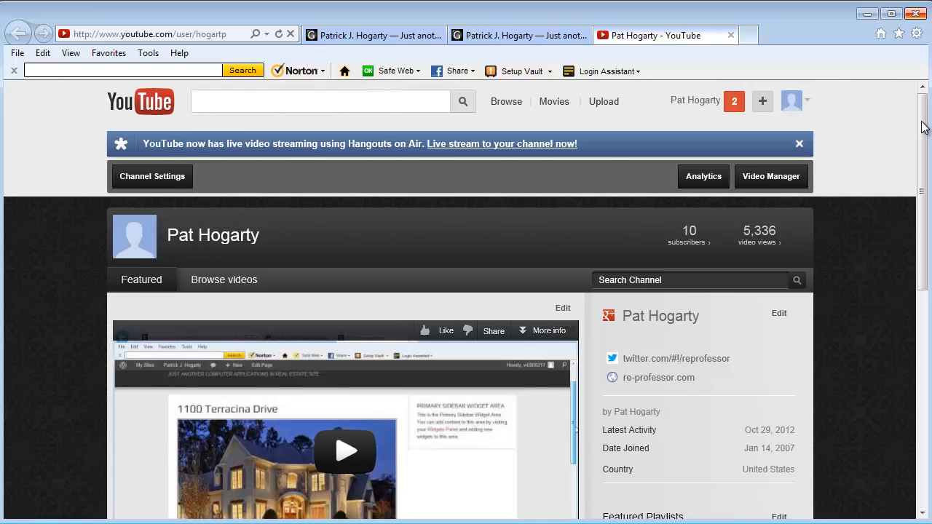
{"action": "left_click_drag", "start_coordinate": [924, 128], "coordinate": [922, 161]}
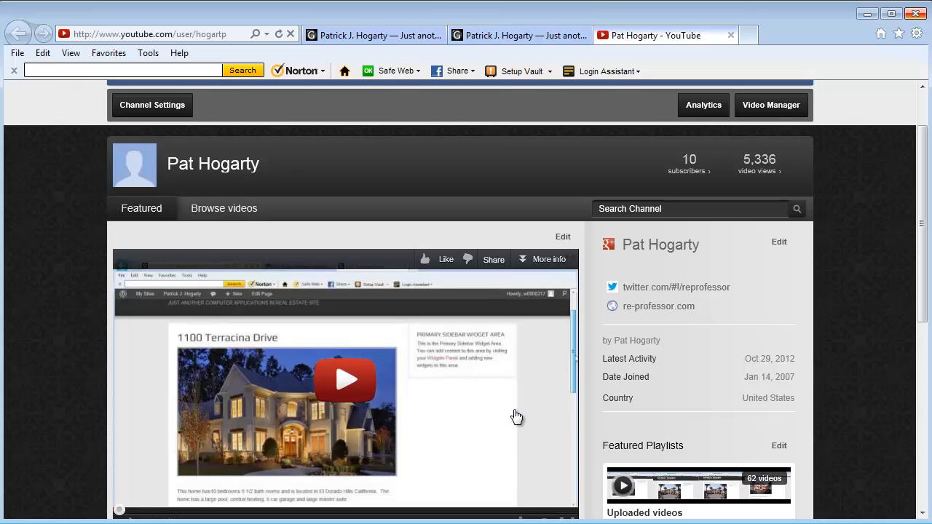
{"action": "left_click", "coordinate": [231, 211]}
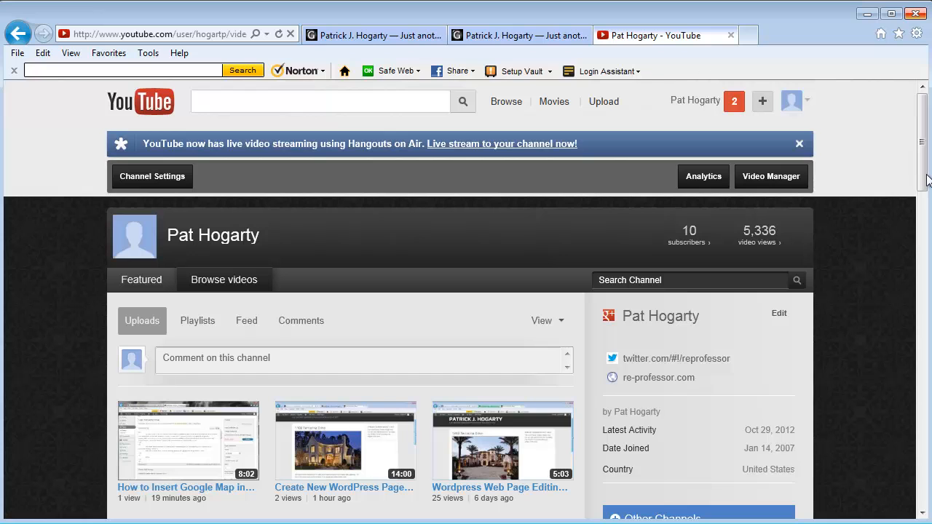
{"action": "left_click_drag", "start_coordinate": [926, 181], "coordinate": [925, 334]}
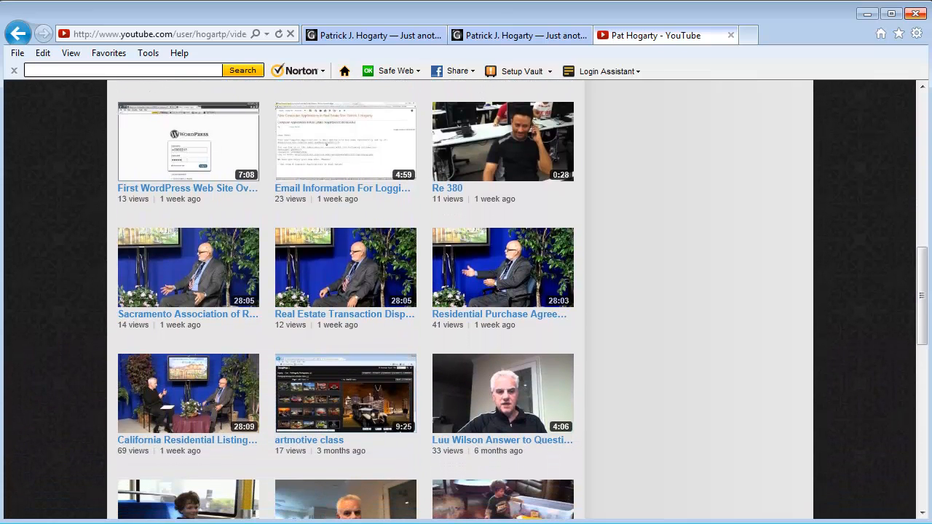
{"action": "left_click_drag", "start_coordinate": [923, 301], "coordinate": [921, 367]}
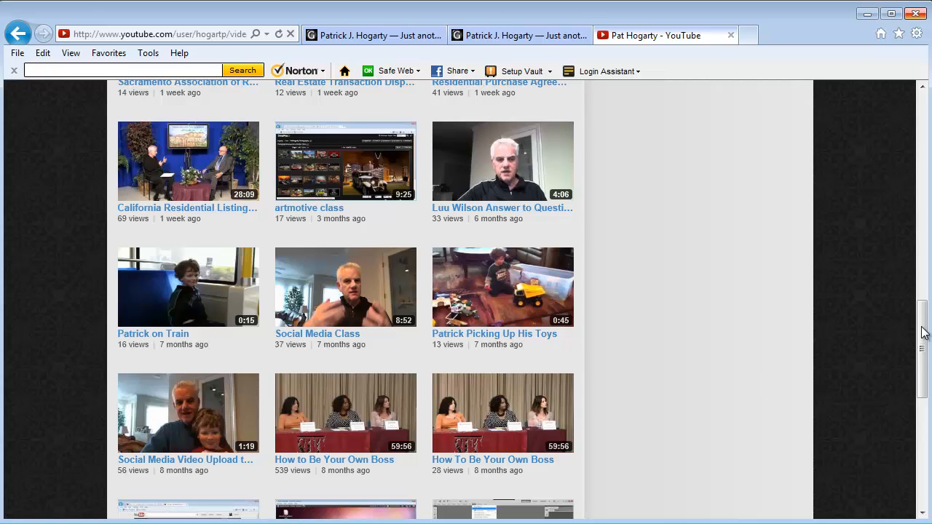
{"action": "left_click_drag", "start_coordinate": [921, 333], "coordinate": [926, 401]}
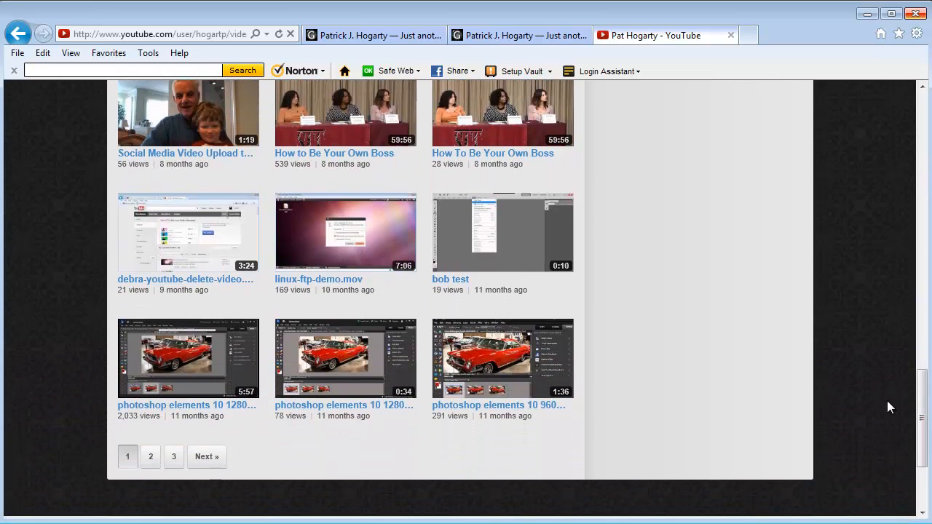
View page 2 of the channel's uploads, return to page 1, and close the YouTube page.
{"action": "left_click", "coordinate": [152, 458]}
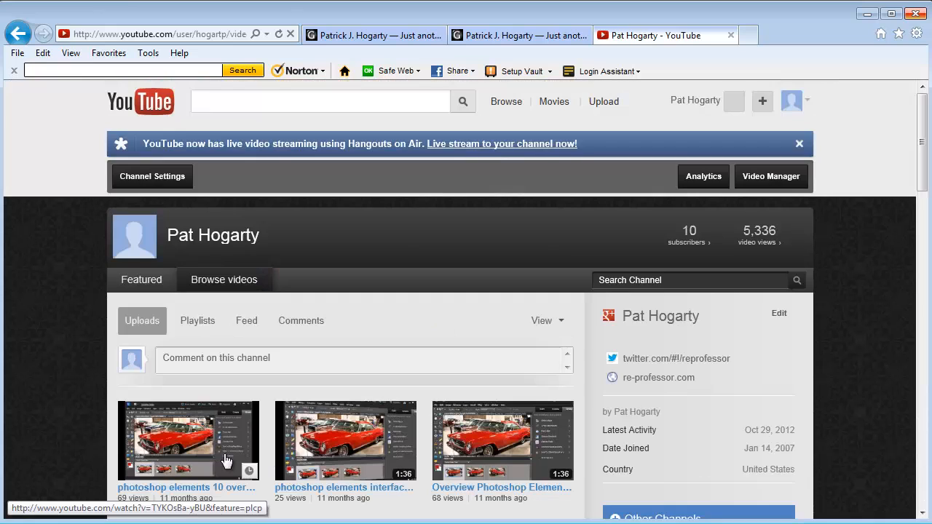
{"action": "left_click_drag", "start_coordinate": [923, 166], "coordinate": [927, 483]}
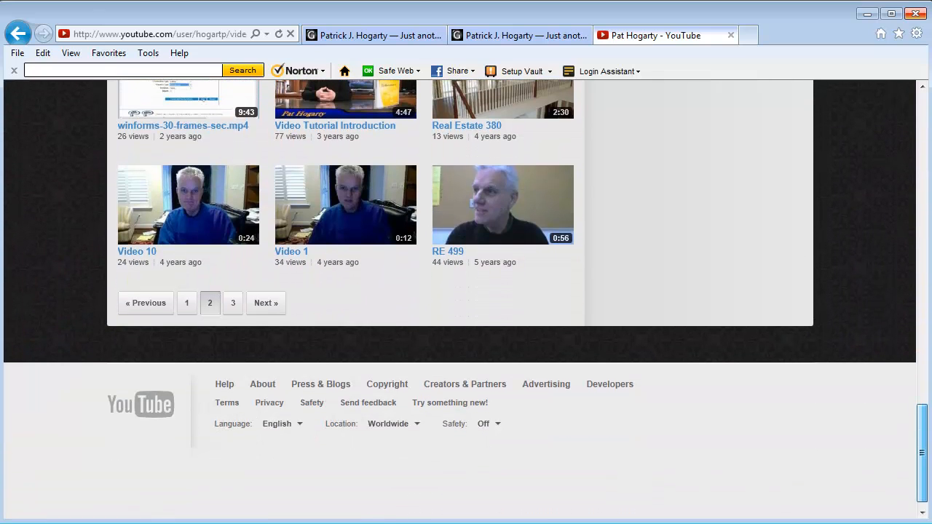
{"action": "left_click", "coordinate": [187, 306]}
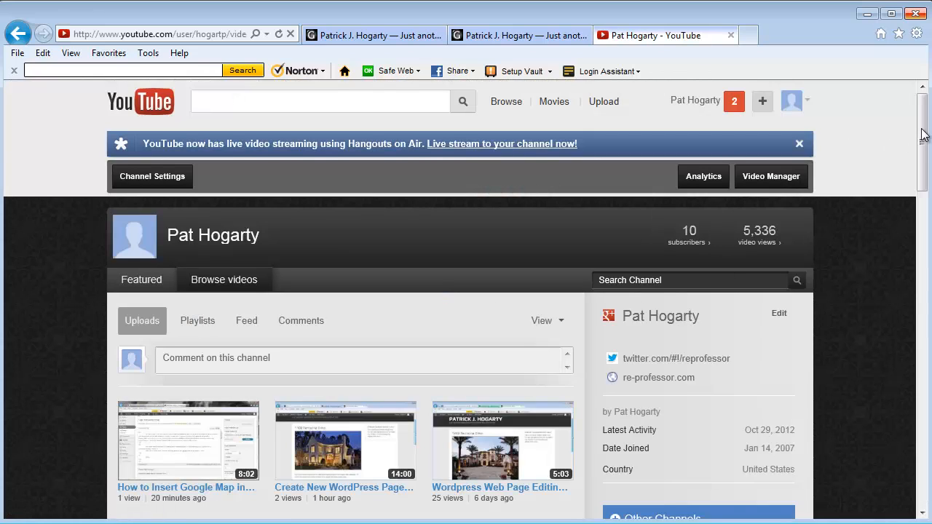
{"action": "left_click_drag", "start_coordinate": [926, 141], "coordinate": [910, 115]}
{"action": "left_click", "coordinate": [731, 35]}
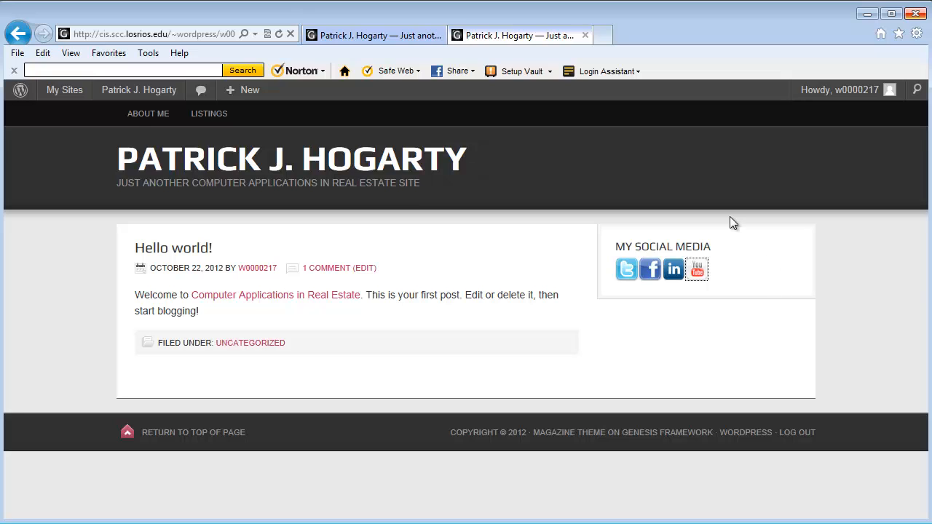
Review the available widgets and sidebar areas in the site's Widgets administration, and return to the live site.
{"action": "mouse_move", "coordinate": [147, 96]}
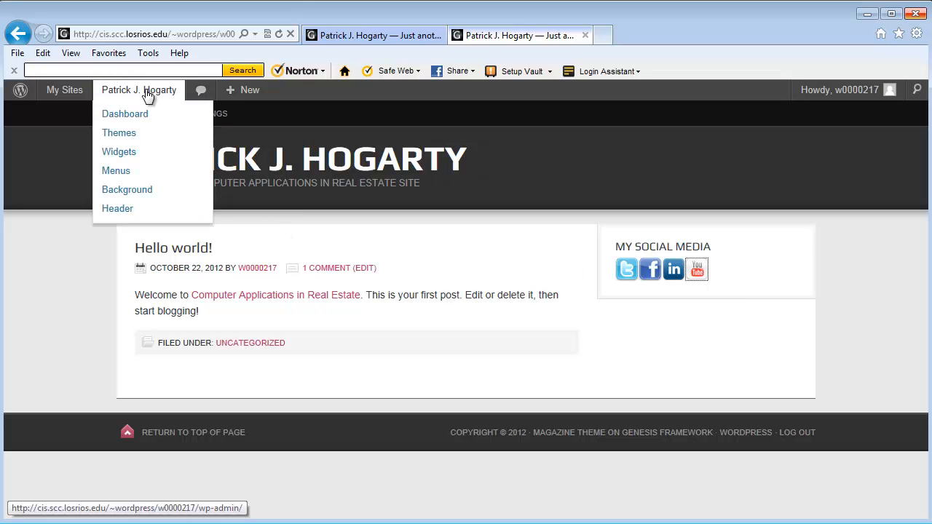
{"action": "left_click", "coordinate": [118, 151]}
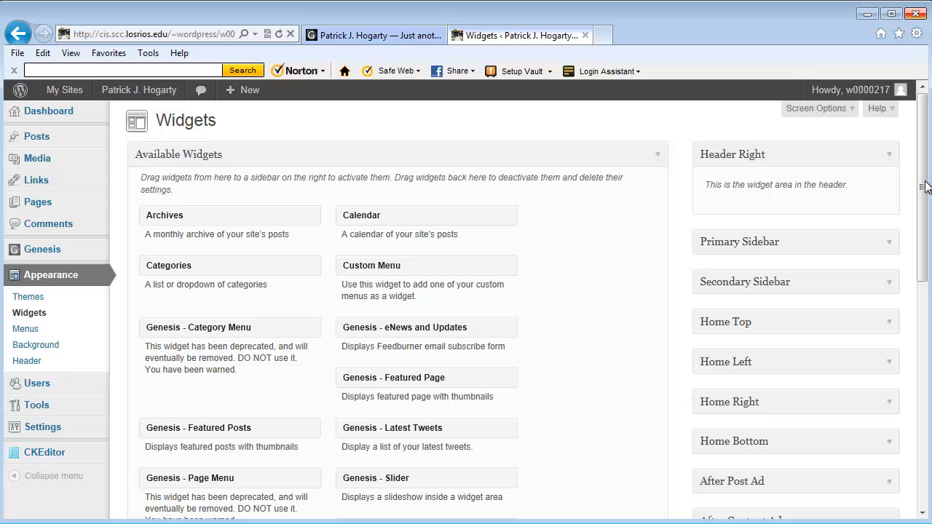
{"action": "mouse_move", "coordinate": [924, 181]}
{"action": "left_mouse_down"}
{"action": "mouse_move", "coordinate": [925, 365]}
{"action": "mouse_move", "coordinate": [925, 187]}
{"action": "left_mouse_up"}
{"action": "left_click_drag", "start_coordinate": [923, 270], "coordinate": [912, 234]}
{"action": "mouse_move", "coordinate": [120, 94]}
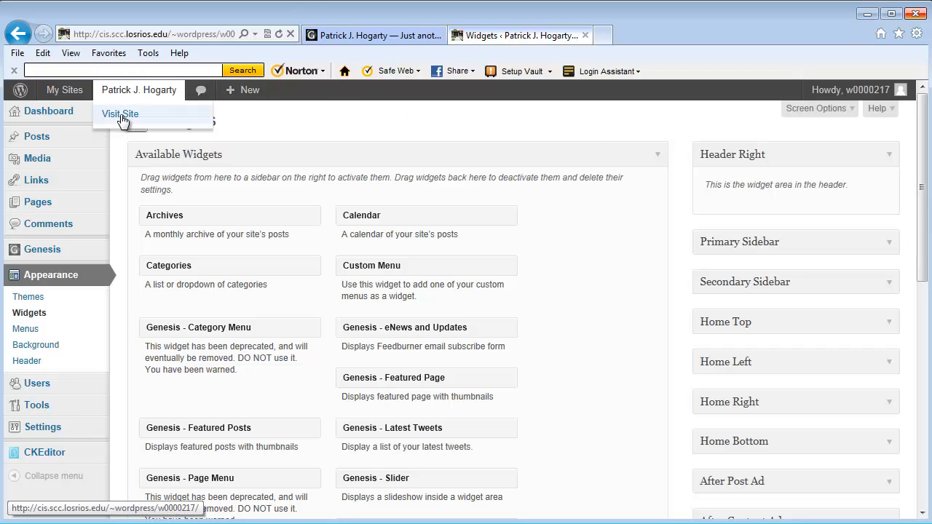
{"action": "left_click", "coordinate": [120, 115]}
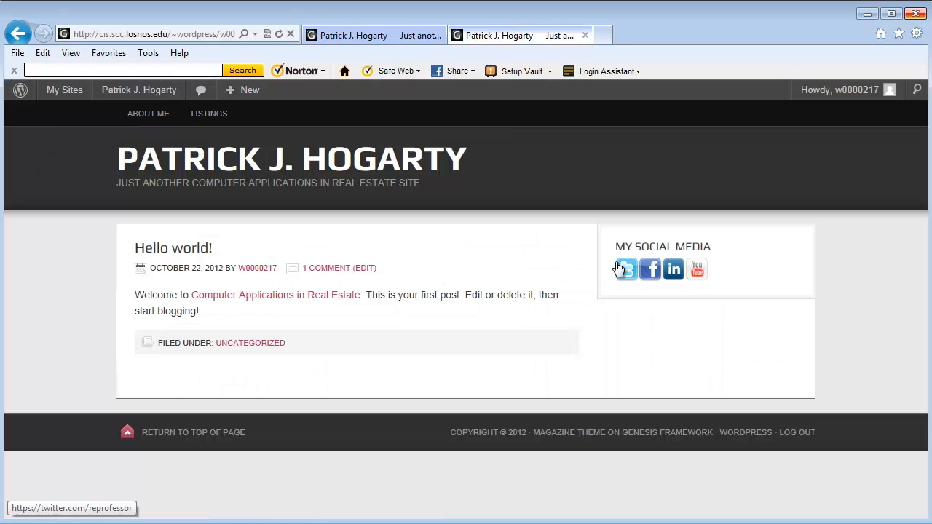